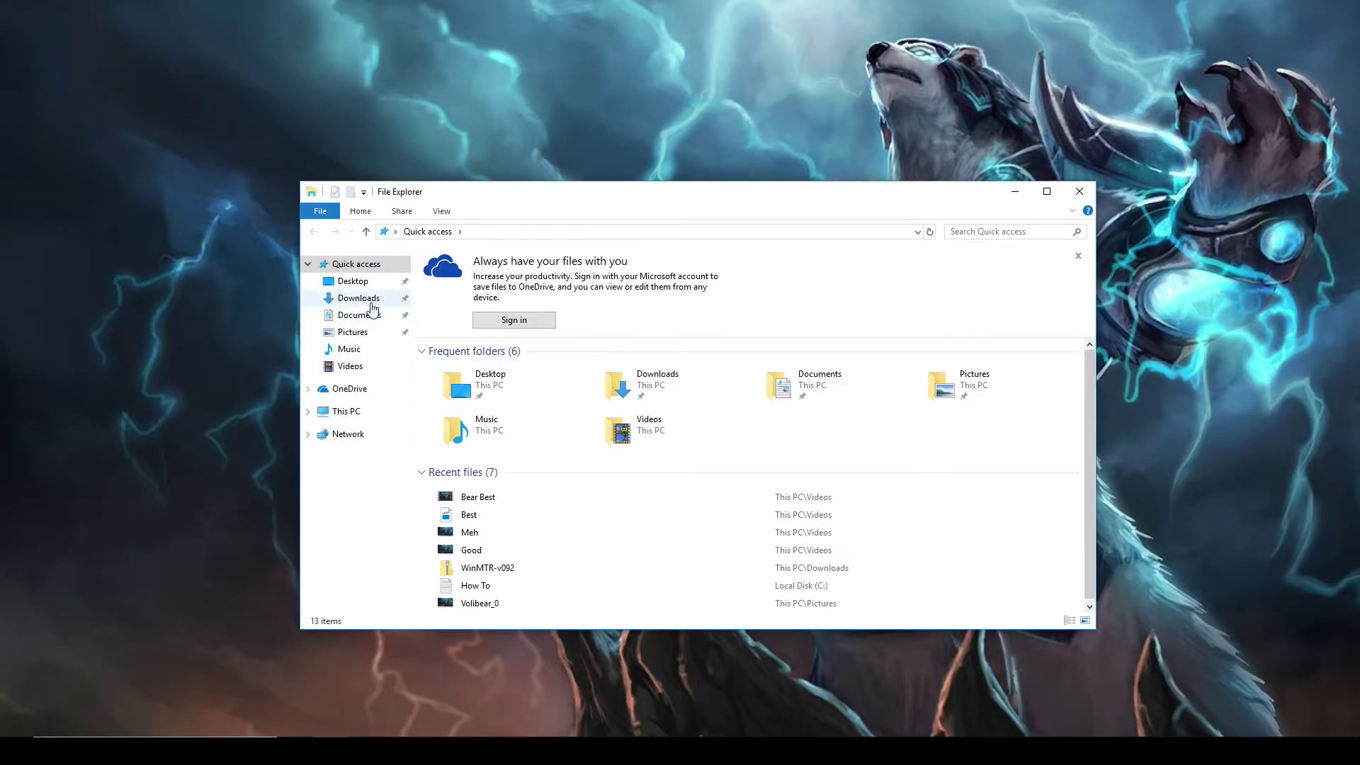
- Extract the downloaded WinMTR-v092 archive into the suggested folder in Downloads
left_click(358, 298)
left_click(498, 310)
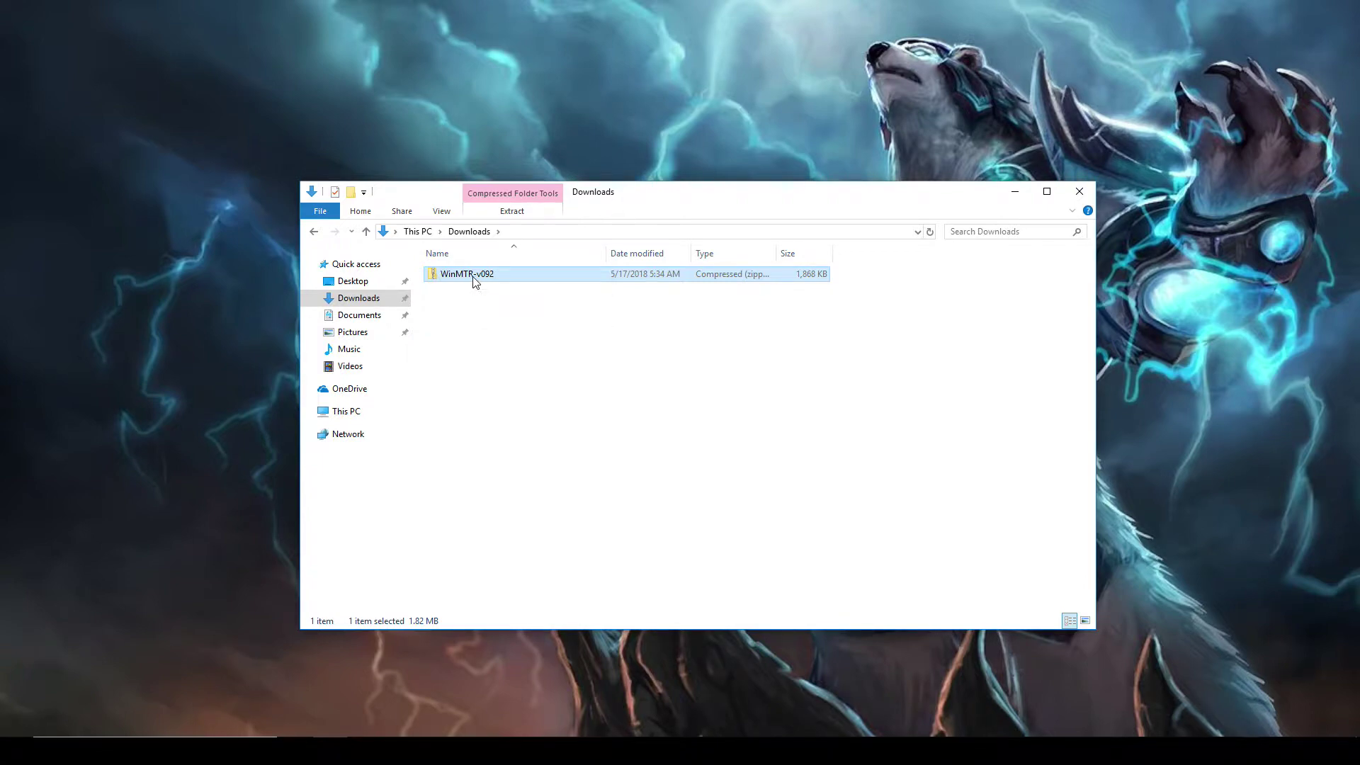
right_click(474, 279)
left_click(527, 325)
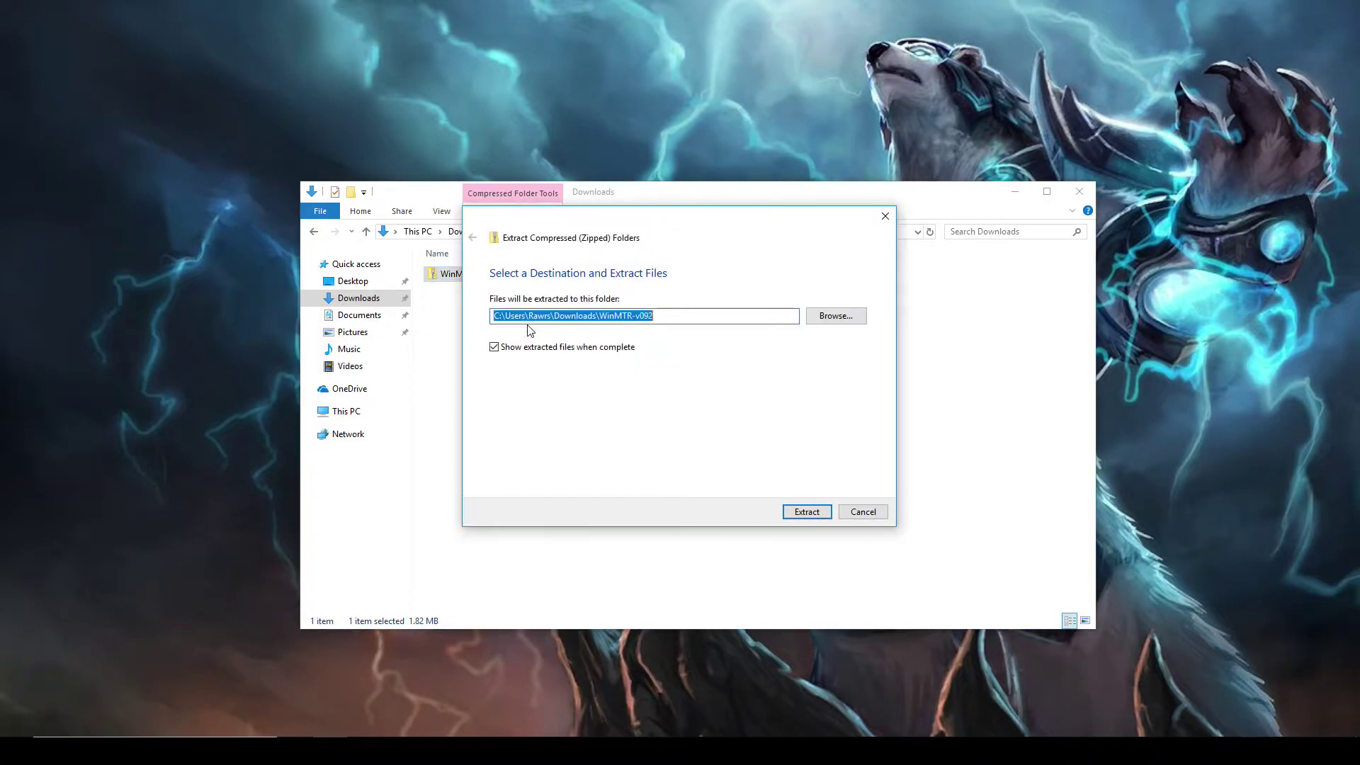
left_click(805, 512)
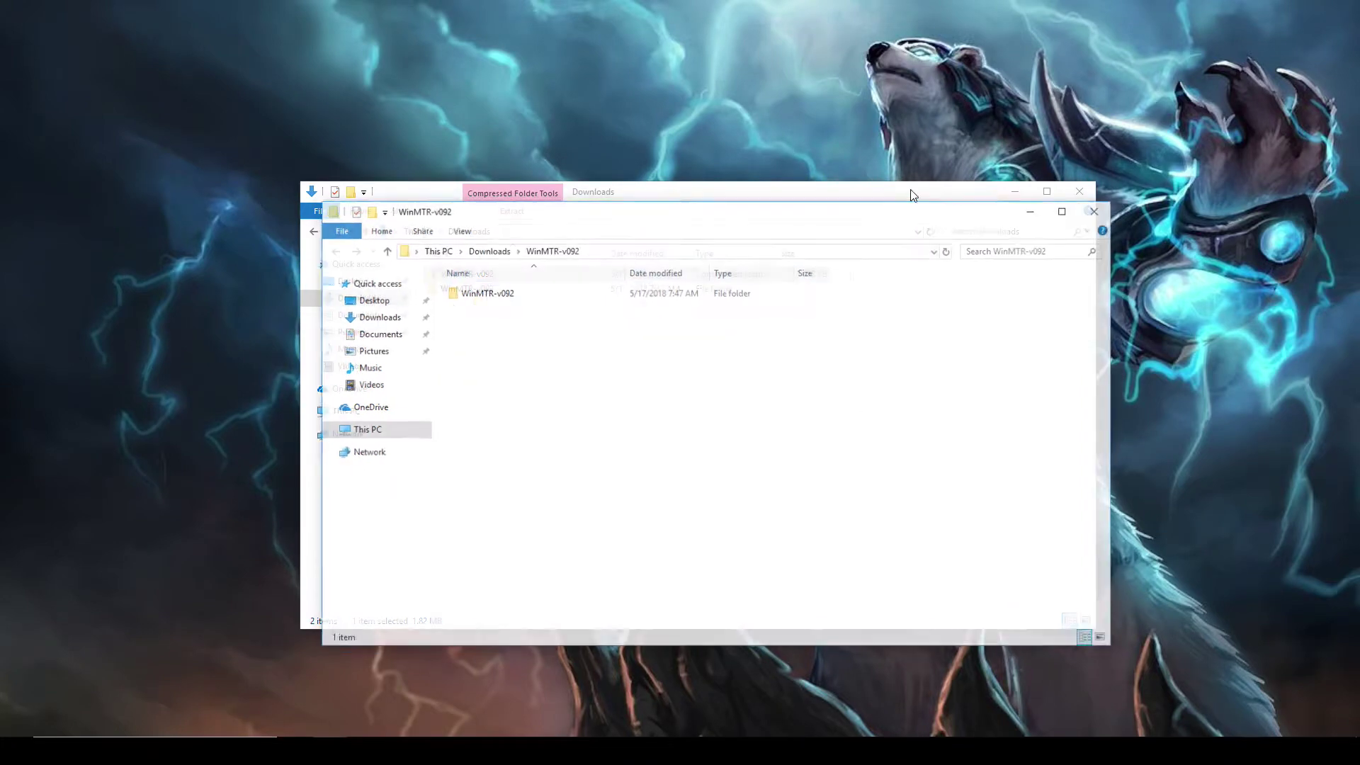
- Launch WinMTR from the extracted WinMTR_x32 folder, allowing the unverified app to run
double_click(524, 296)
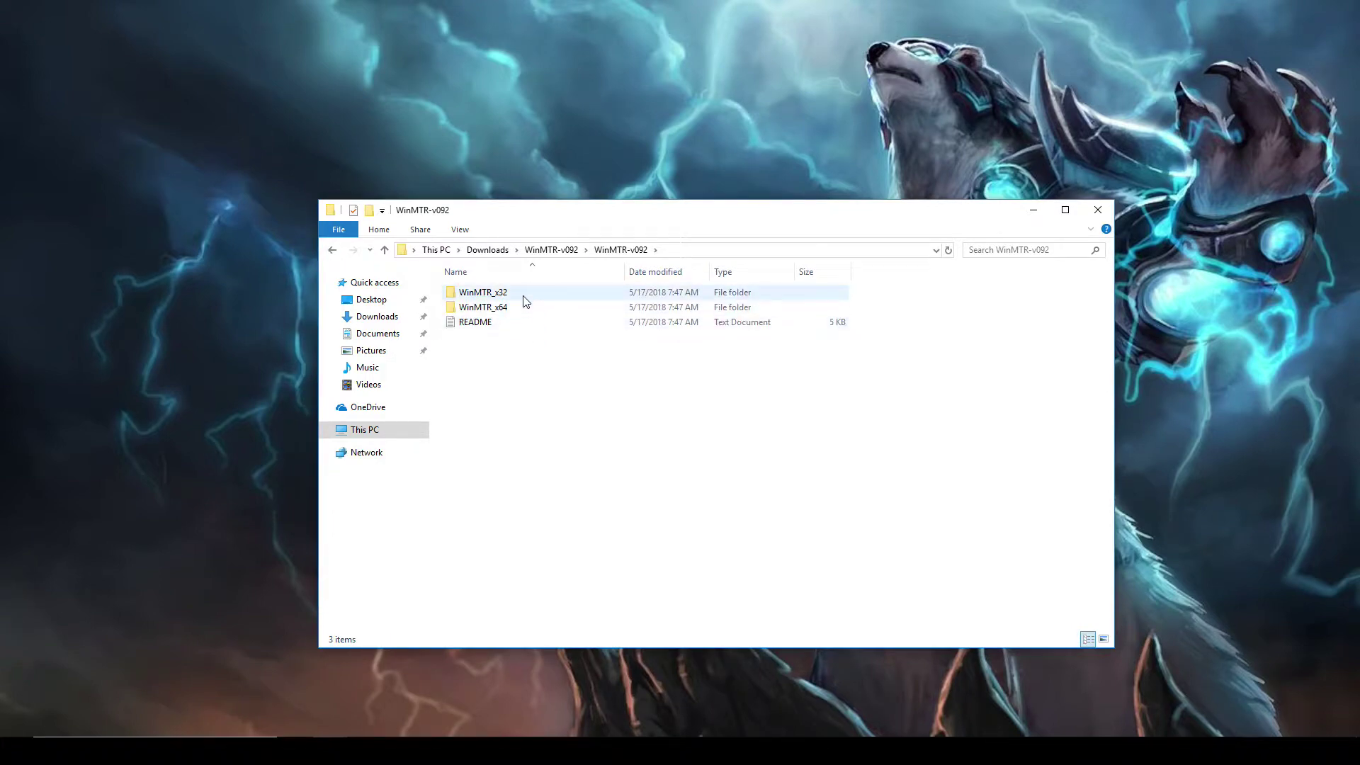
double_click(523, 295)
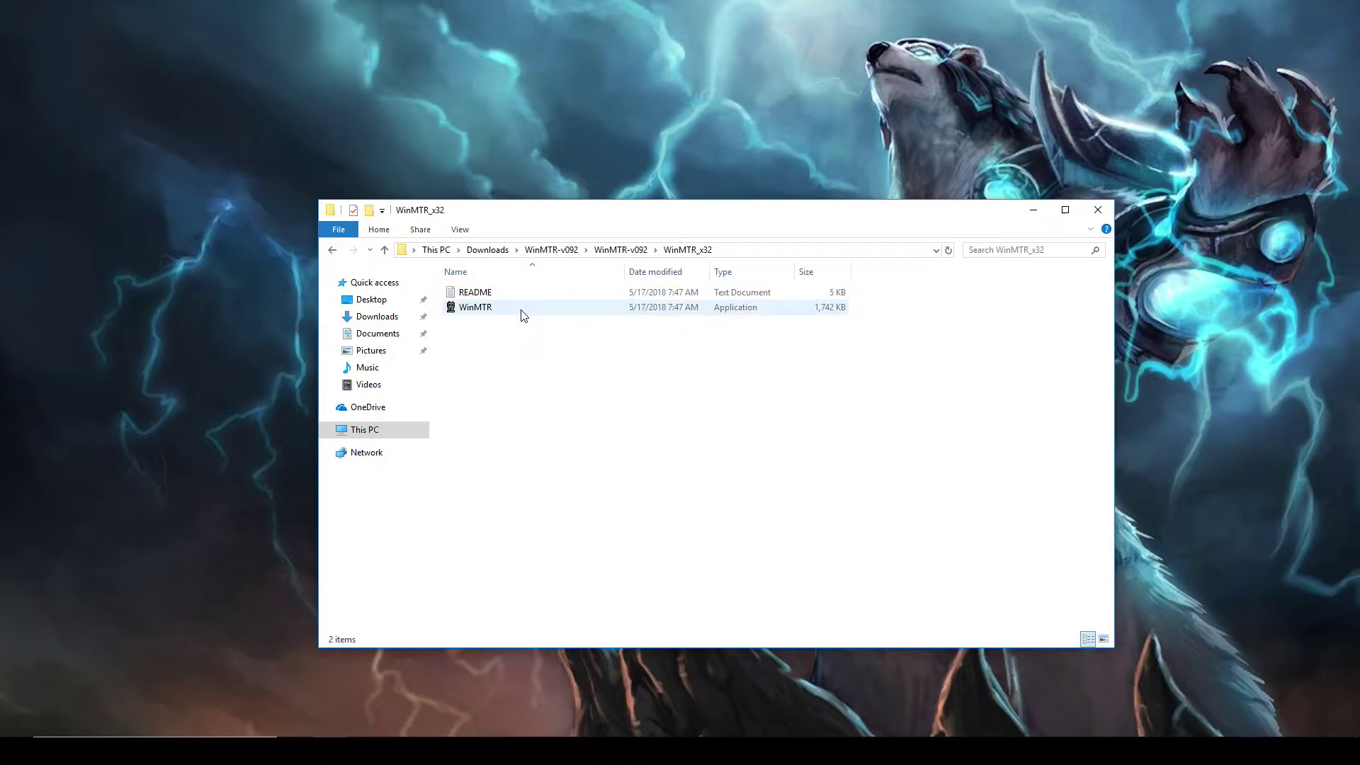
double_click(572, 316)
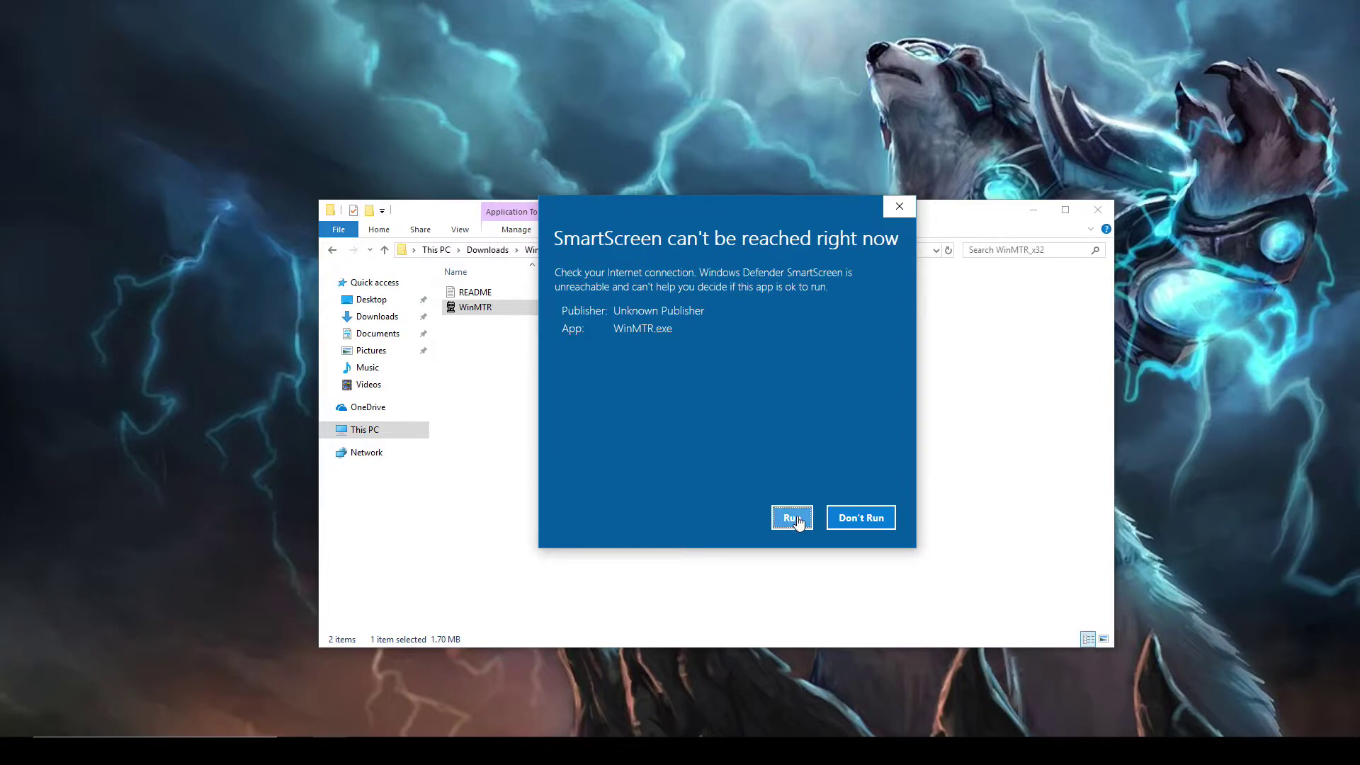
left_click(794, 520)
left_click(1035, 213)
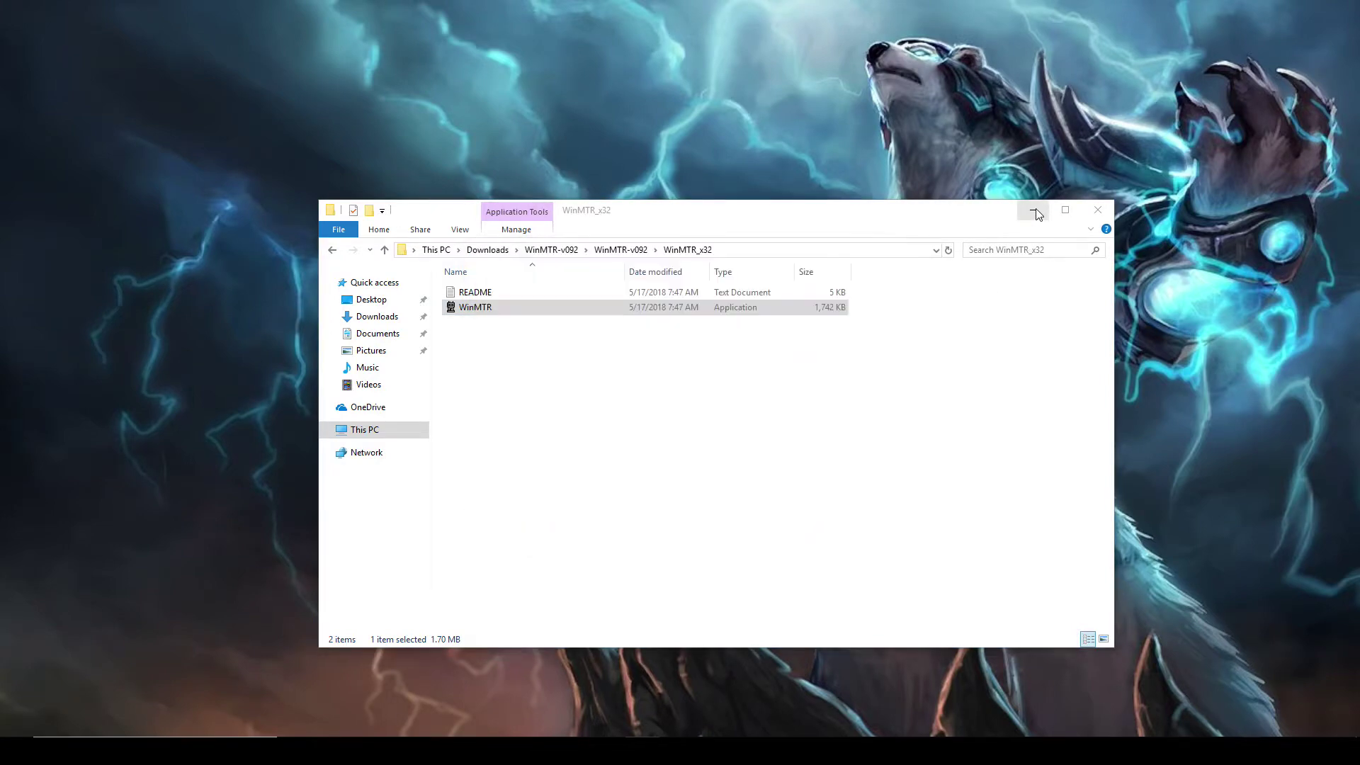
- Enter 192.64.170.1 as the host and start the route trace
left_click(589, 291)
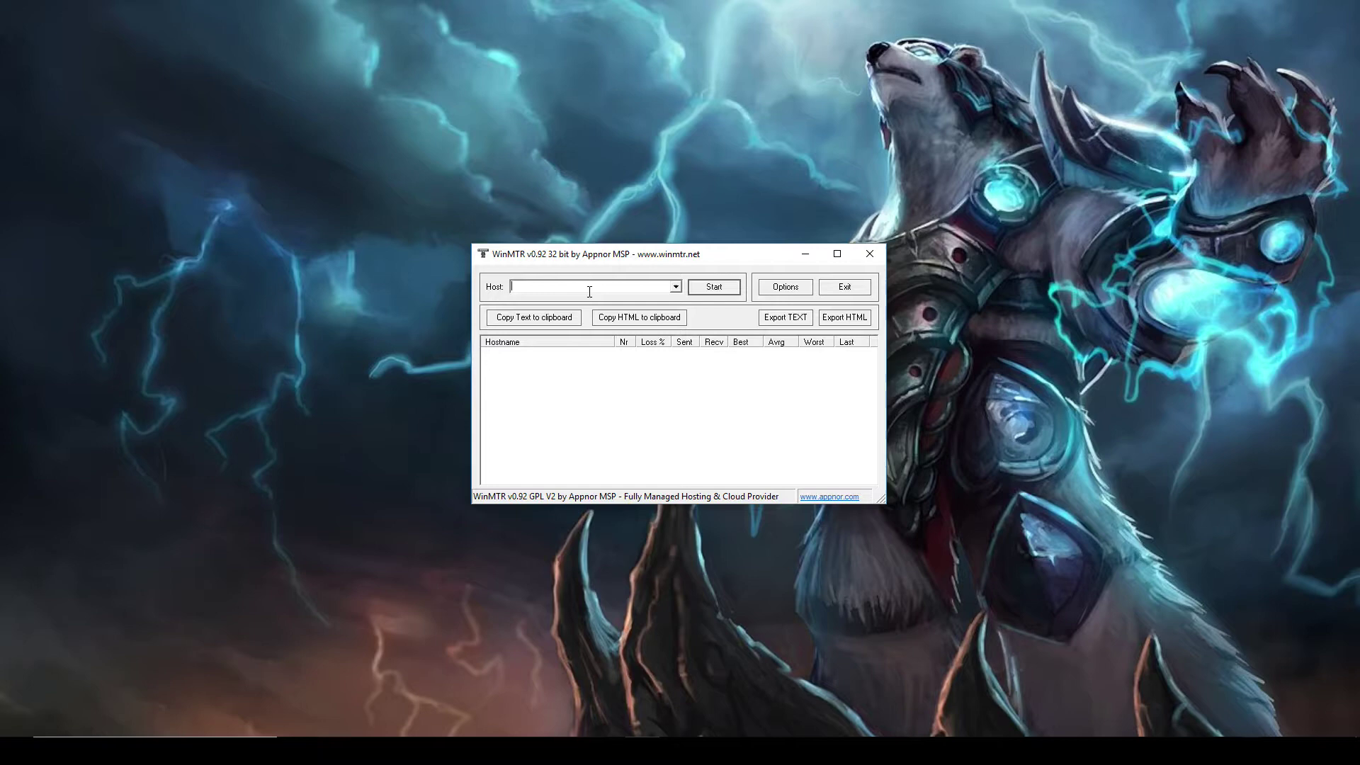
type("192.")
type("64.")
type("170.1")
left_click(718, 287)
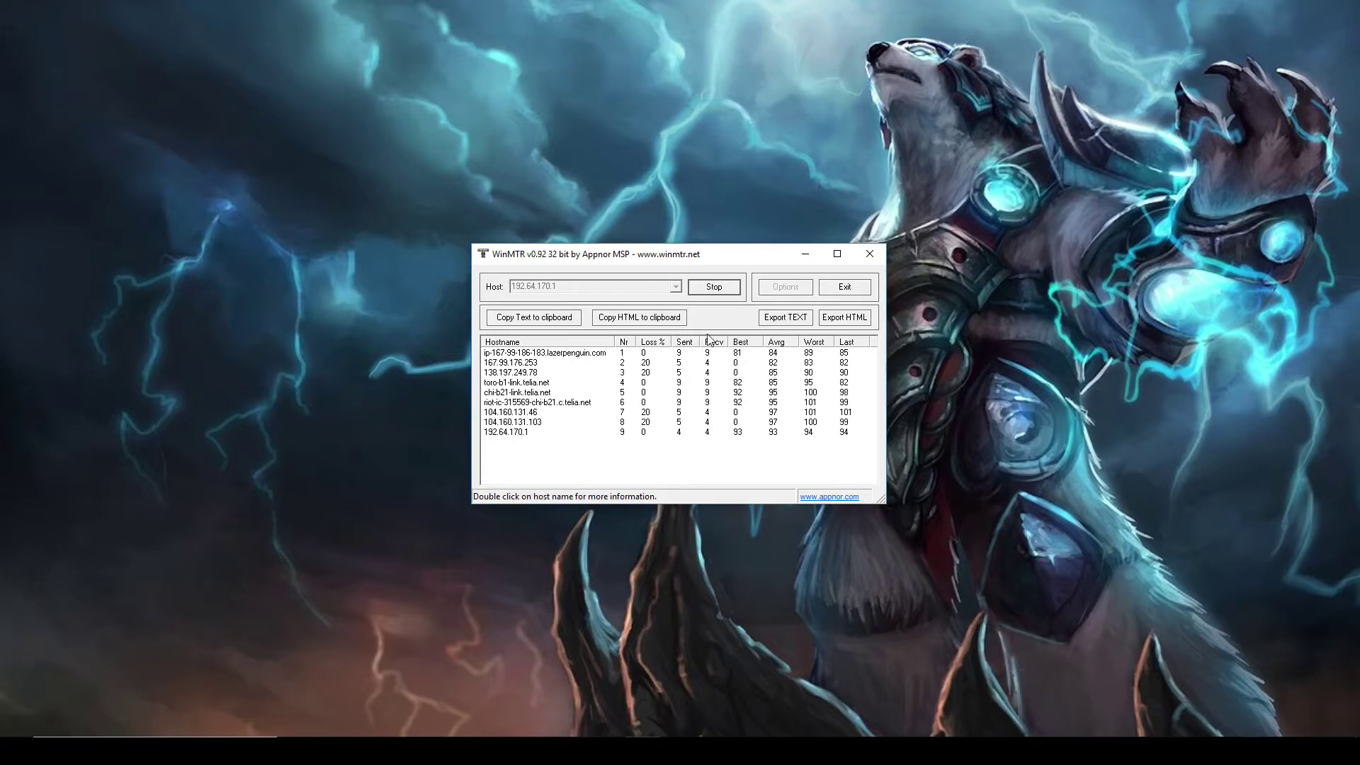
- Stop the trace and export the results as a text file named 192 in Documents
left_click(715, 288)
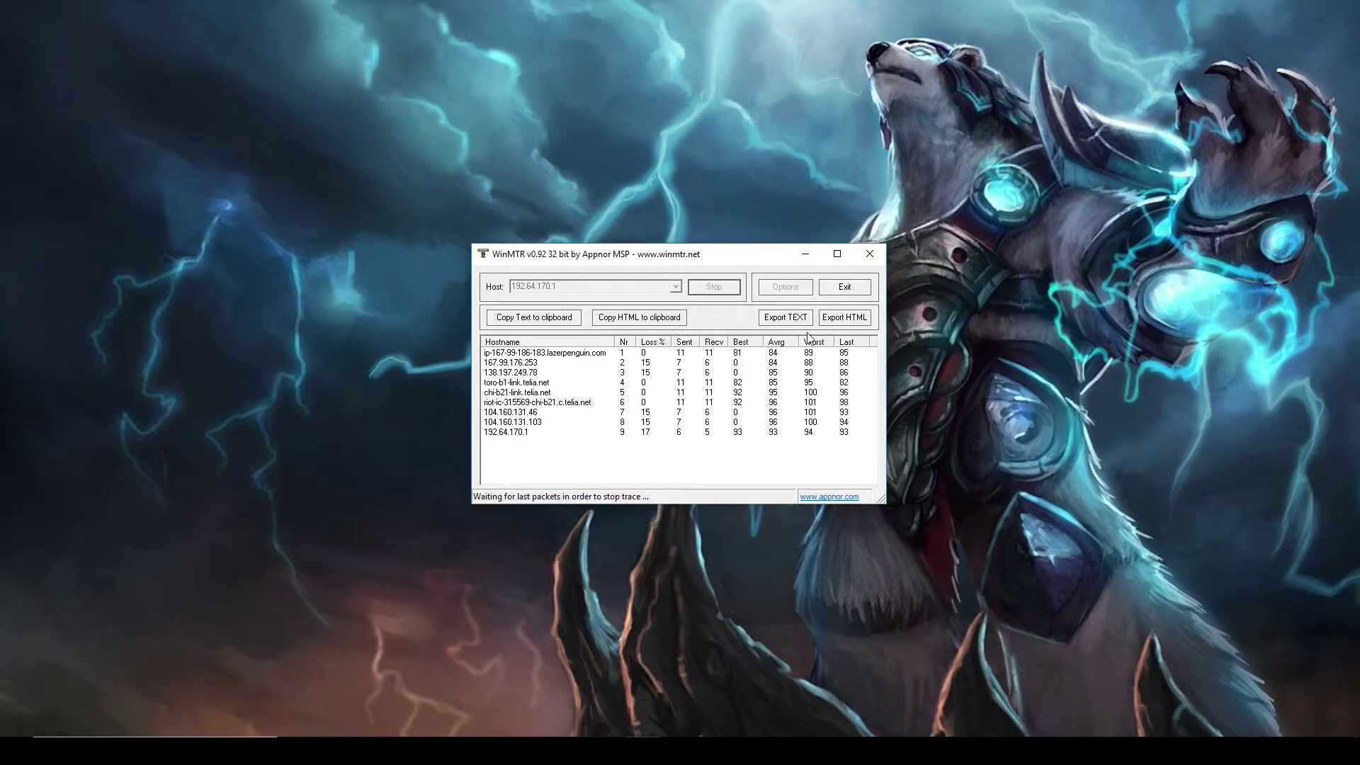
left_click(785, 316)
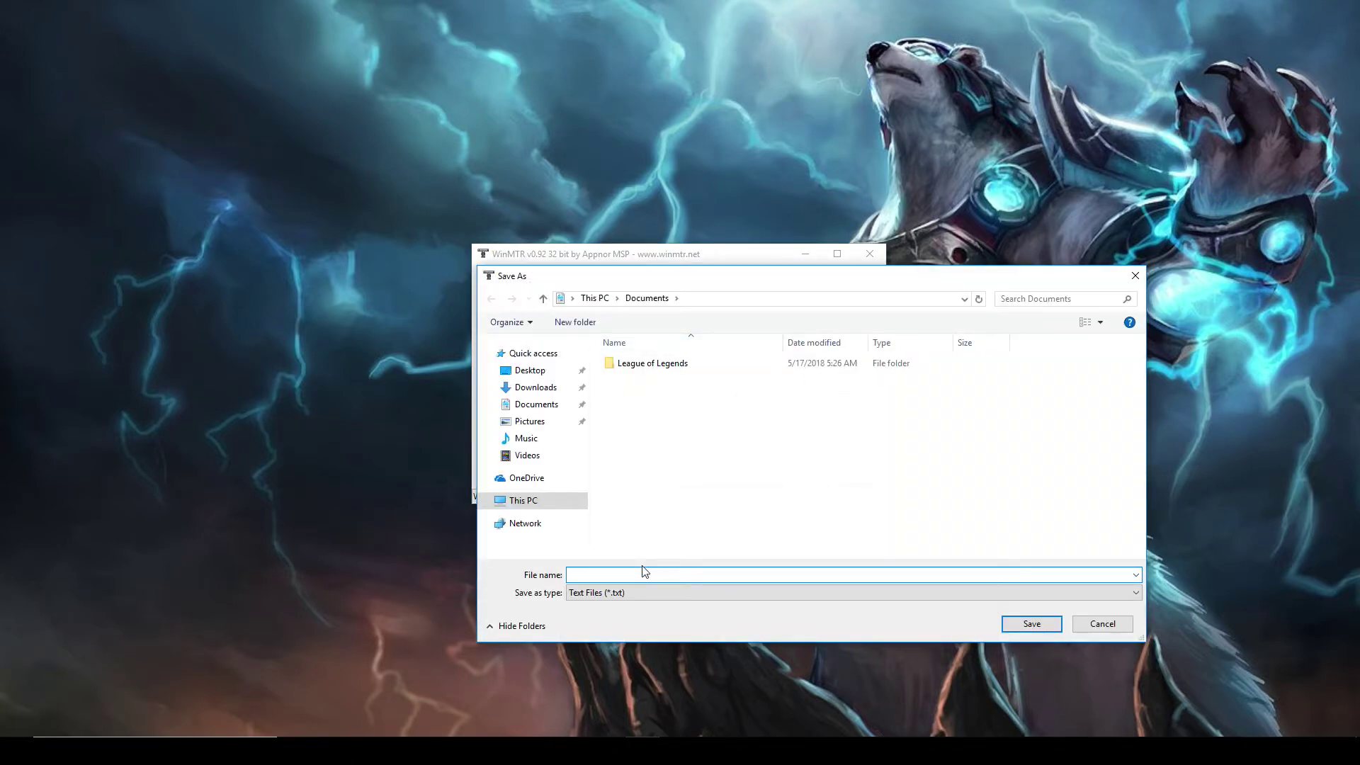
type("192")
left_click(1031, 624)
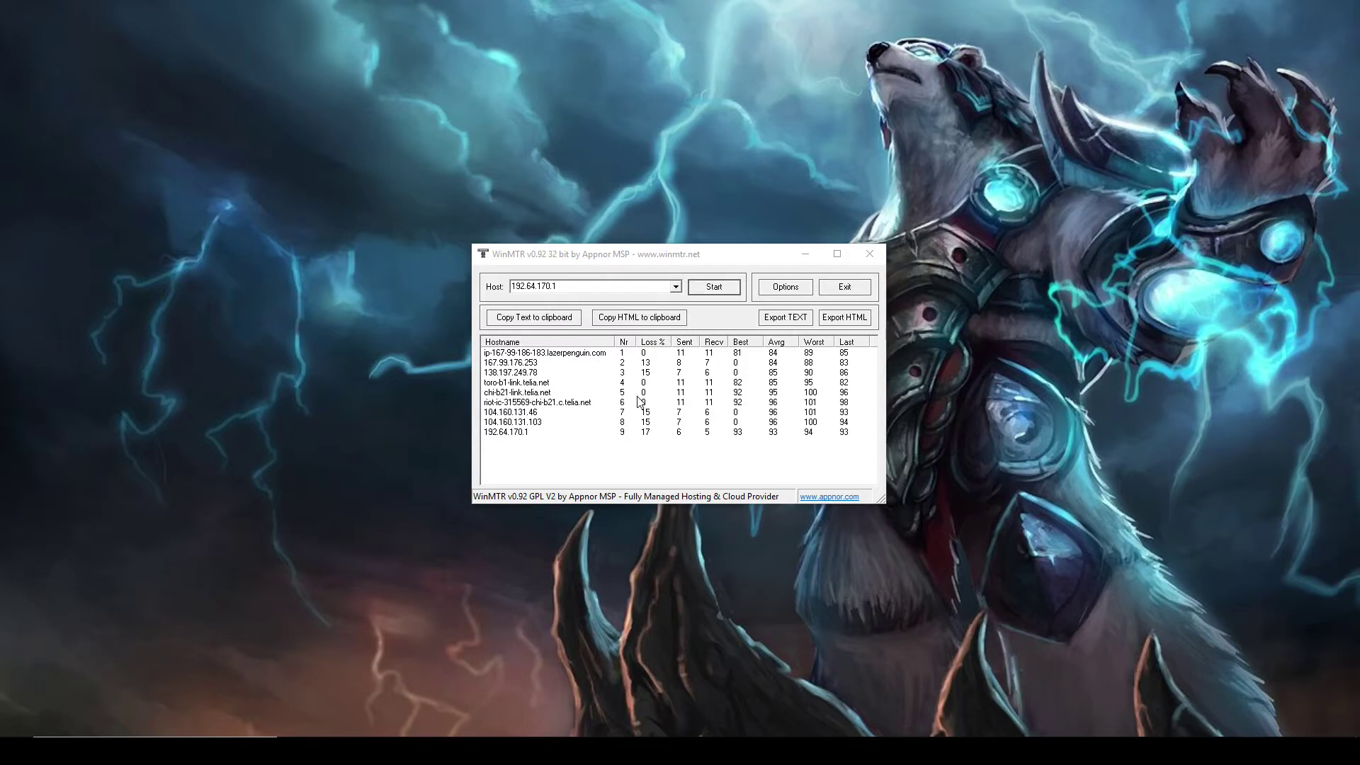
- Clear the old host, enter Google.com and start a new route trace
double_click(605, 288)
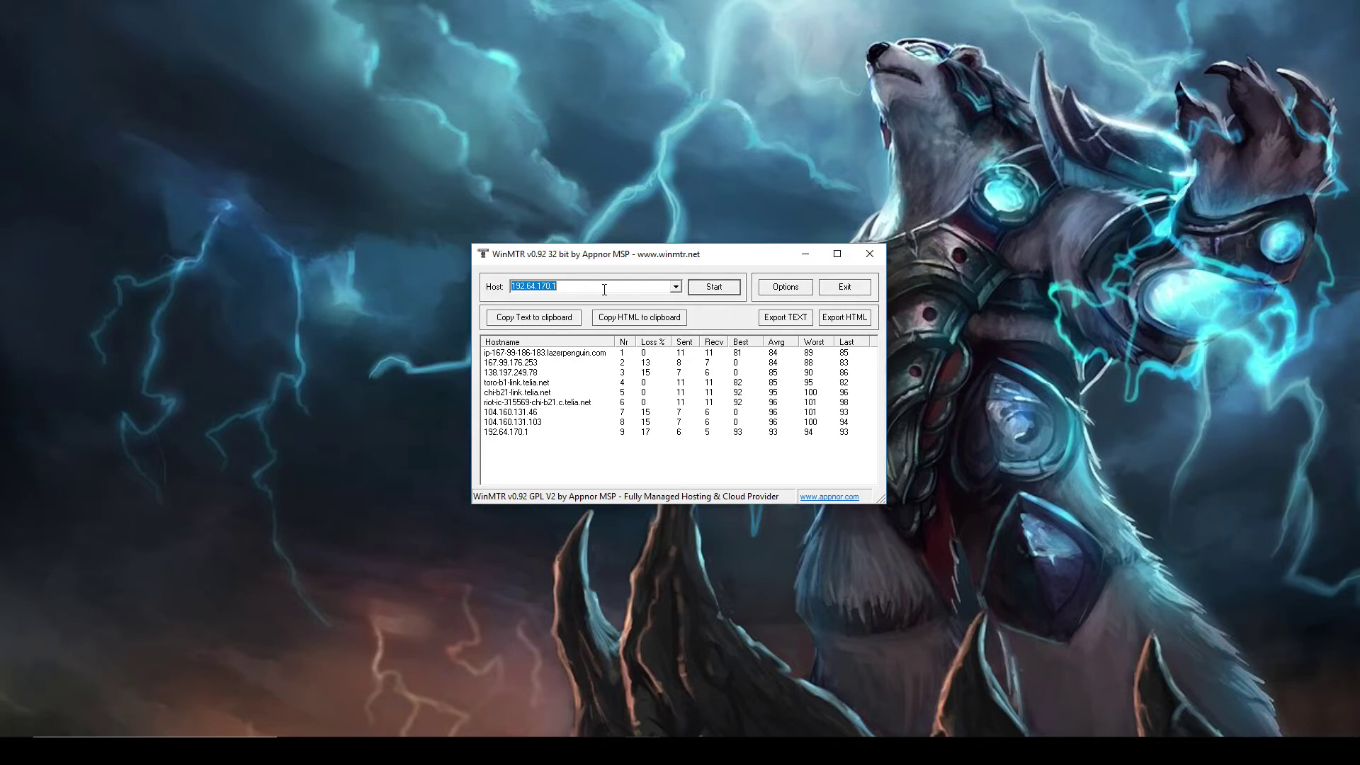
key("BackSpace")
type("ogle.com")
left_click(714, 287)
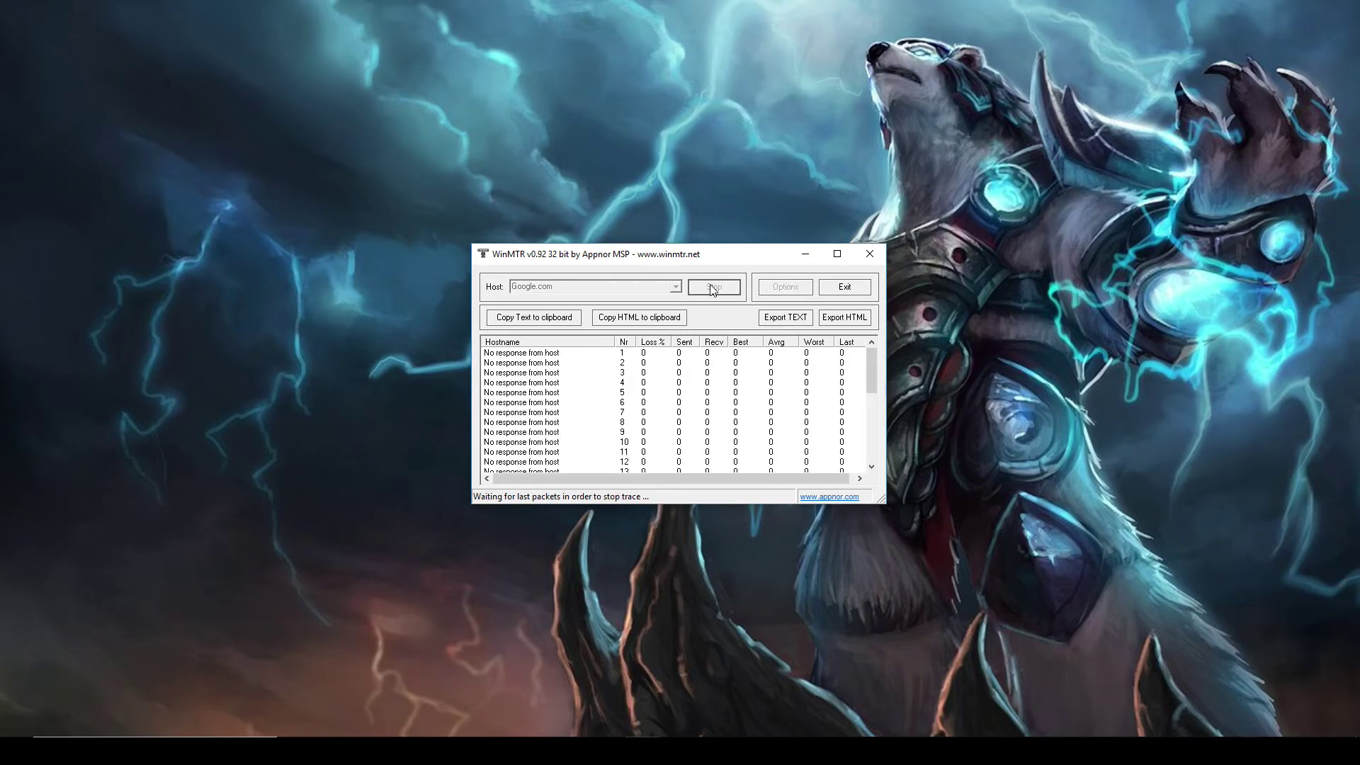